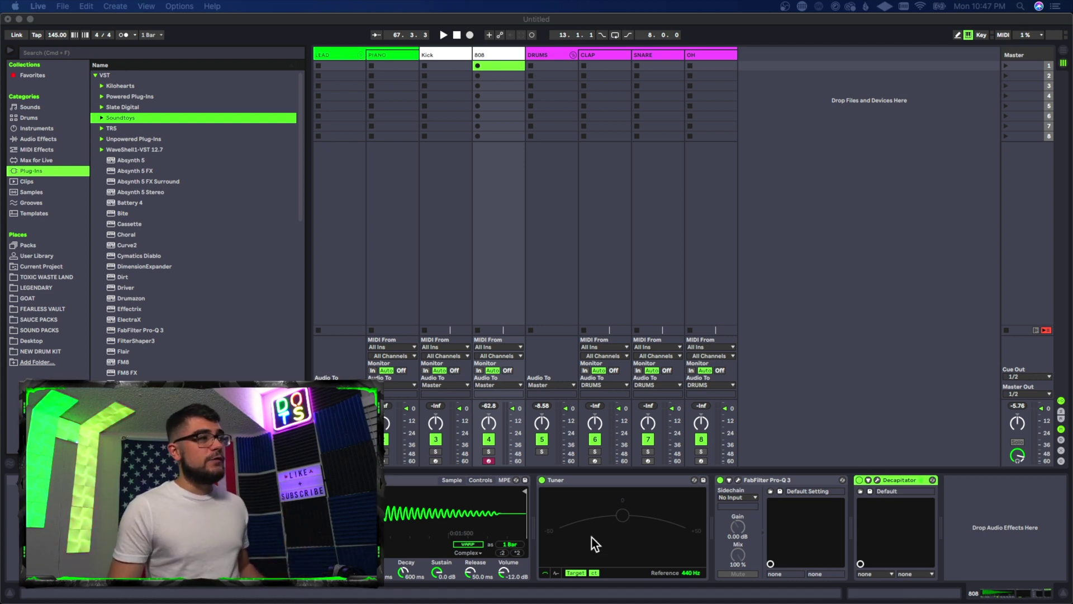
- Select the Tuner, FabFilter Pro-Q 3 and Decapitator devices together on the 808 track
{"action": "left_click", "coordinate": [597, 480]}
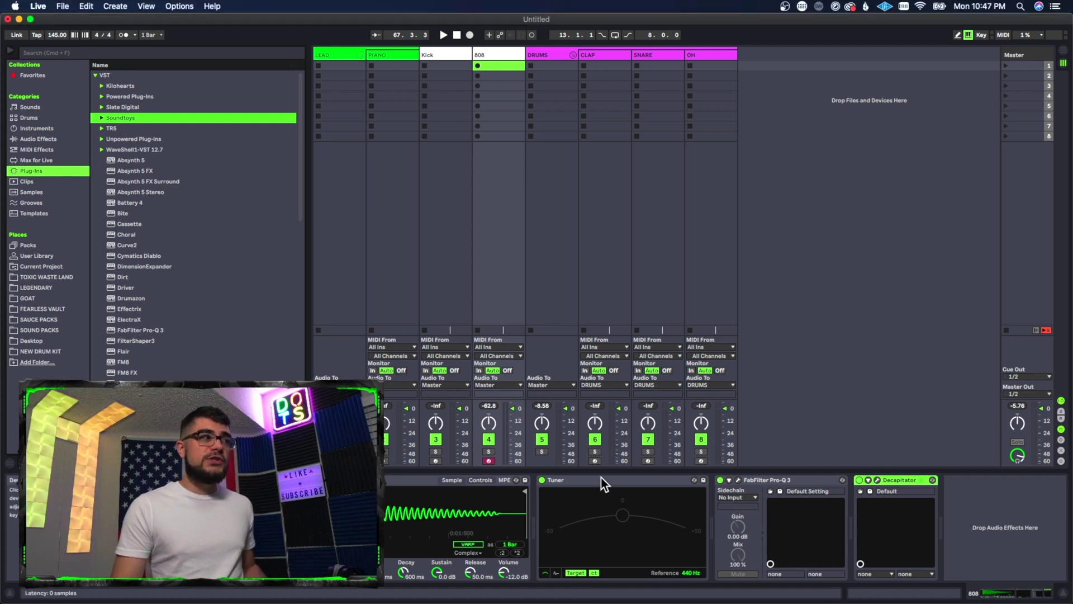
{"action": "left_click", "coordinate": [602, 478]}
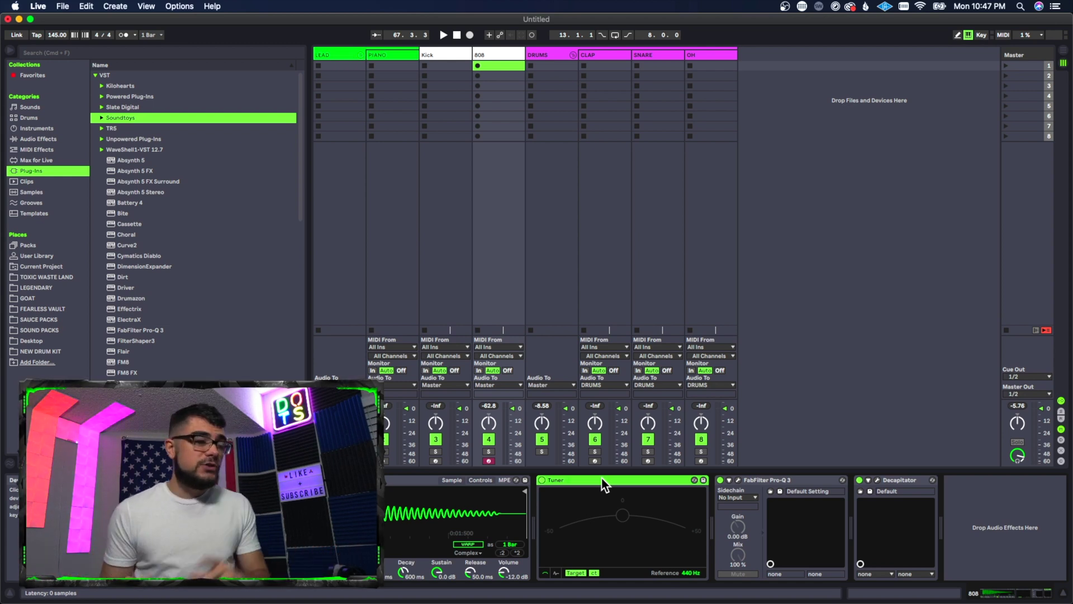
{"action": "left_click", "coordinate": [773, 481]}
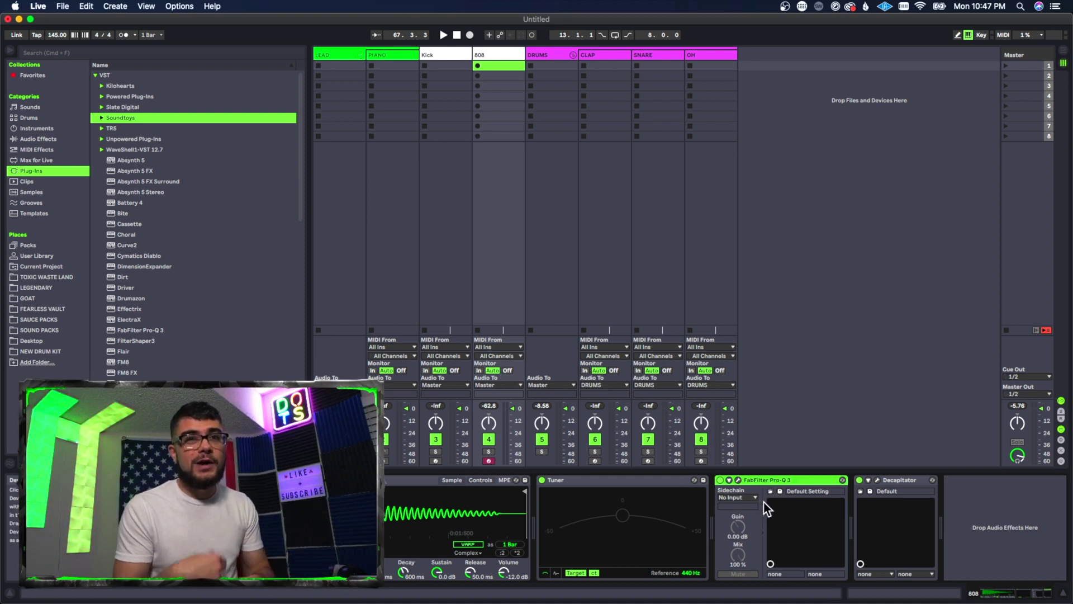
{"action": "left_click", "coordinate": [910, 478]}
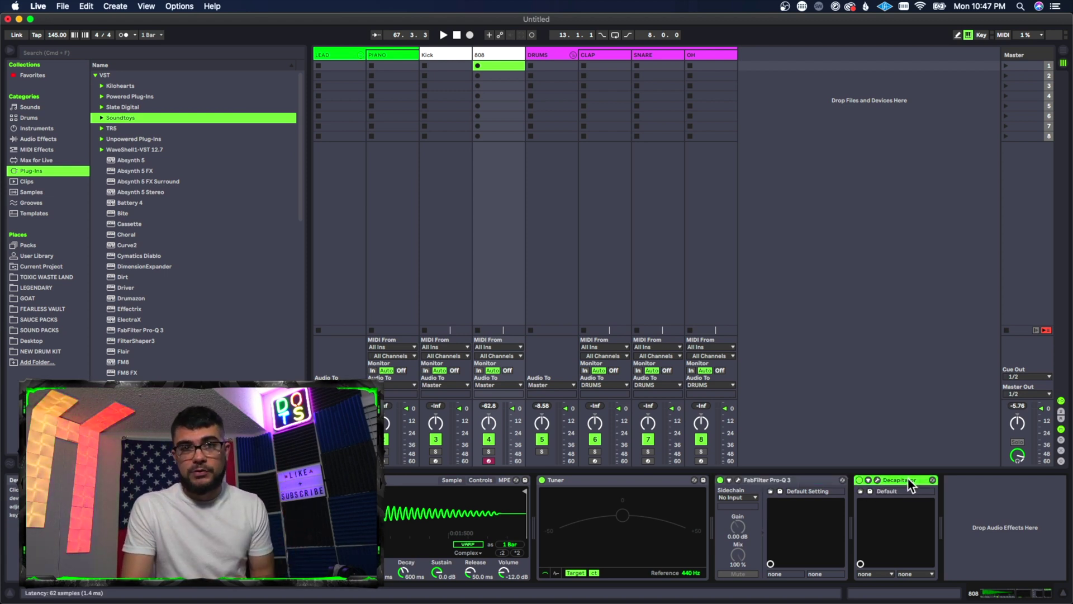
{"action": "left_click", "coordinate": [975, 485]}
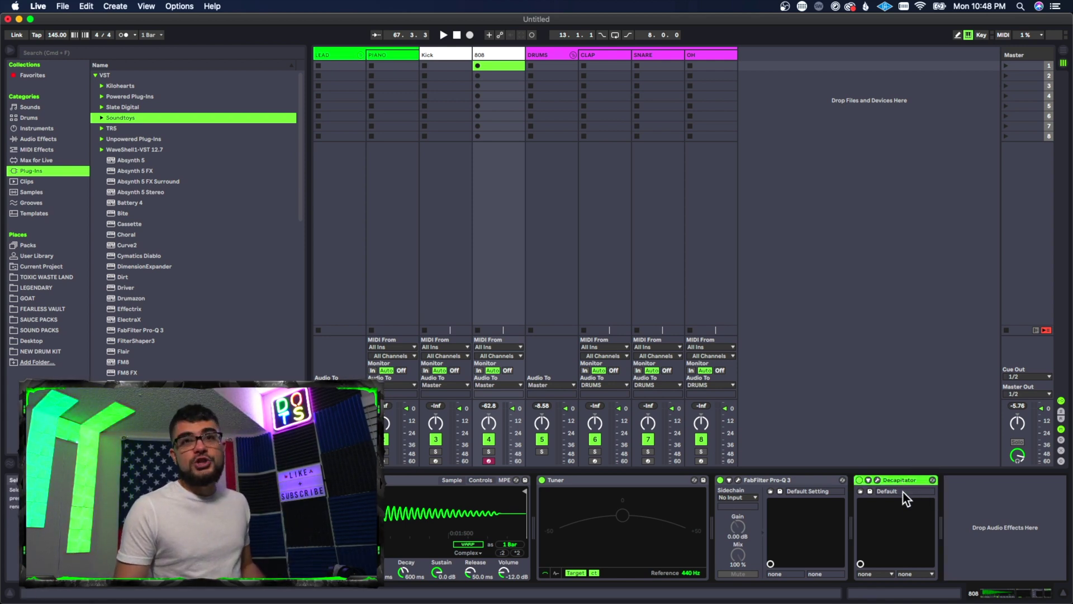
{"action": "left_click", "coordinate": [786, 480], "text": "shift"}
{"action": "left_click", "coordinate": [675, 481], "text": "shift"}
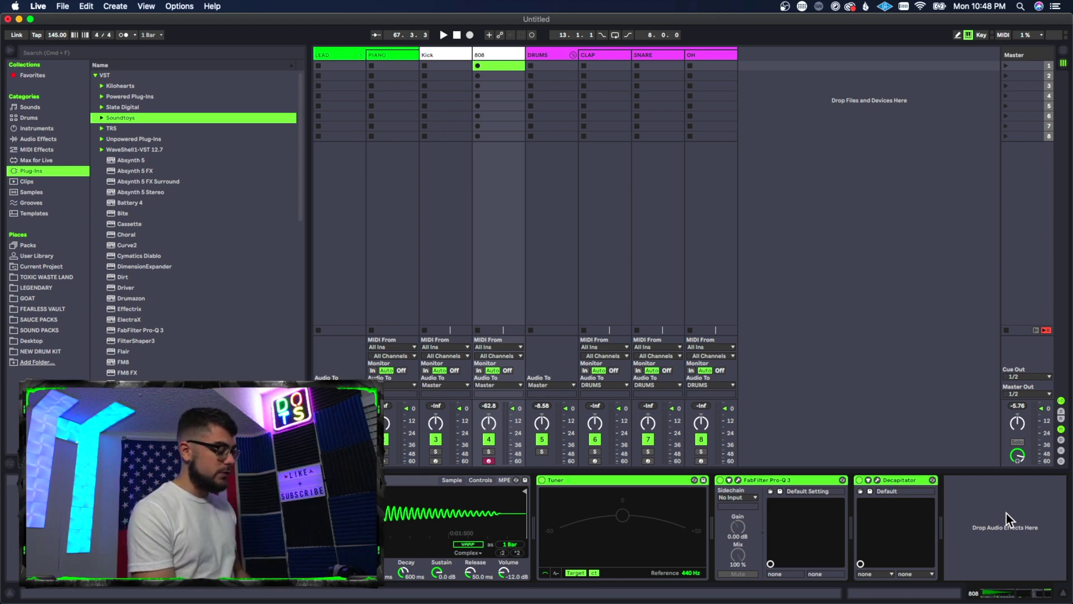
- Group the three devices with Cmd+G into an Audio Effect Rack and show its eight macros
{"action": "key", "text": "super+c"}
{"action": "key", "text": "super+g"}
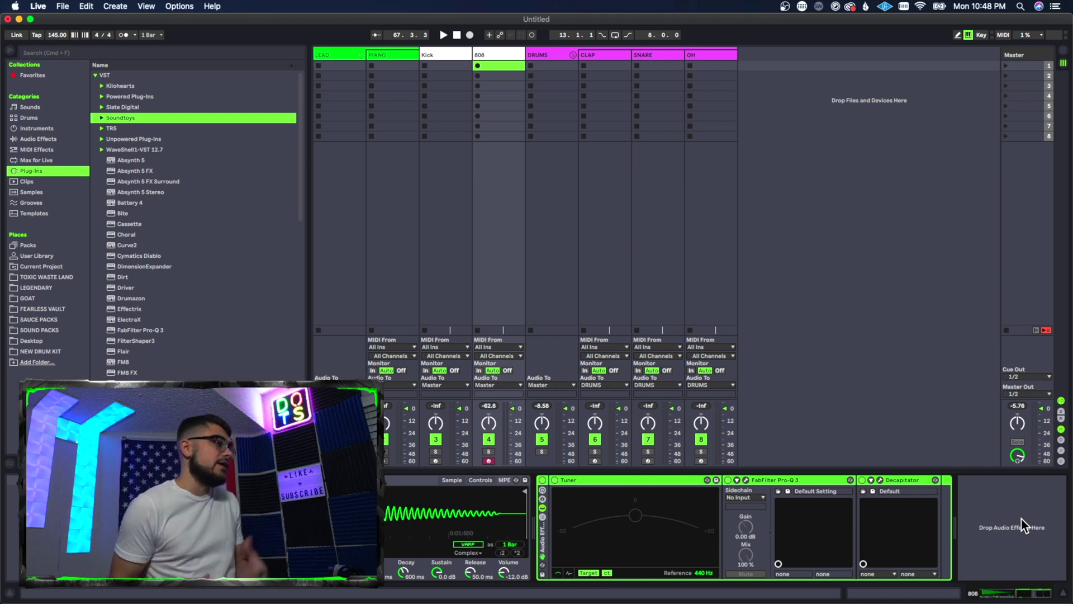
{"action": "left_click", "coordinate": [542, 490]}
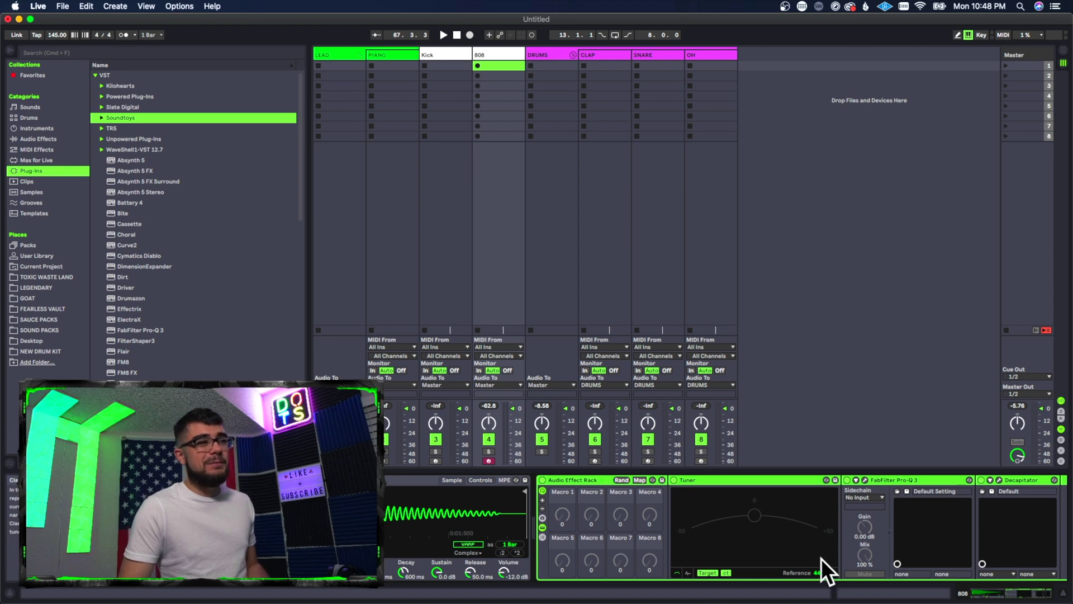
- Map Macro 1 to Pro-Q 3's sidechain gain and Macro 2 to Mix, then test S/C Mix
{"action": "left_click", "coordinate": [866, 529]}
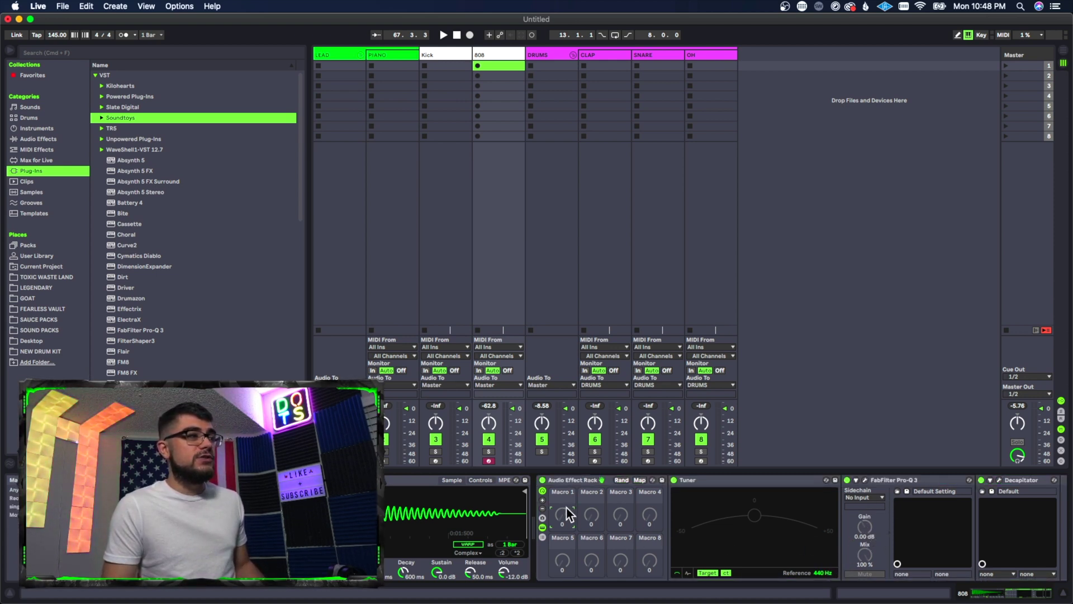
{"action": "left_click", "coordinate": [640, 480]}
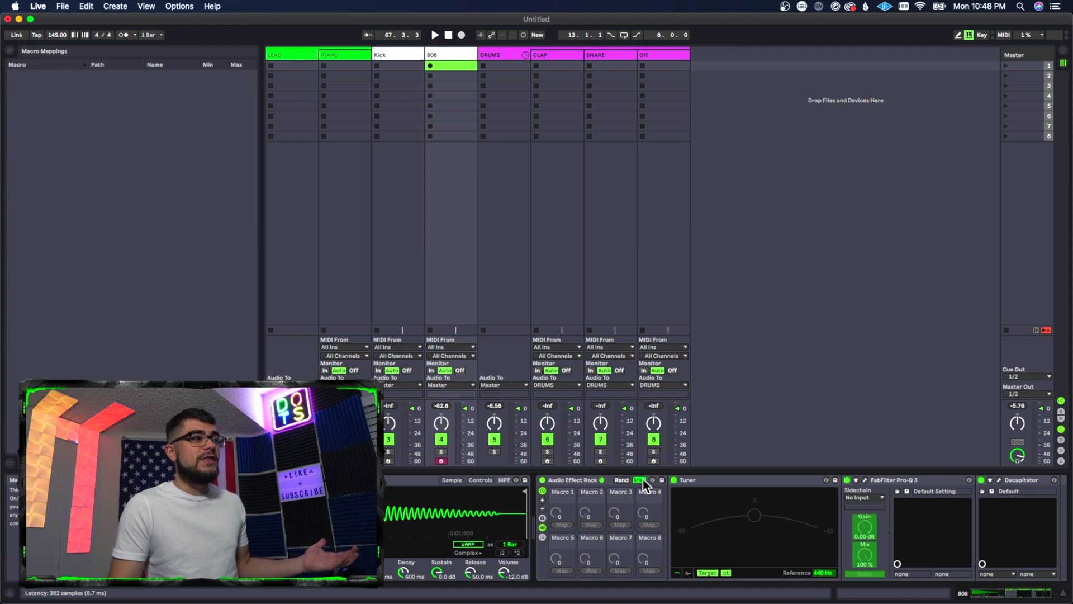
{"action": "left_click", "coordinate": [874, 530]}
{"action": "left_click", "coordinate": [563, 524]}
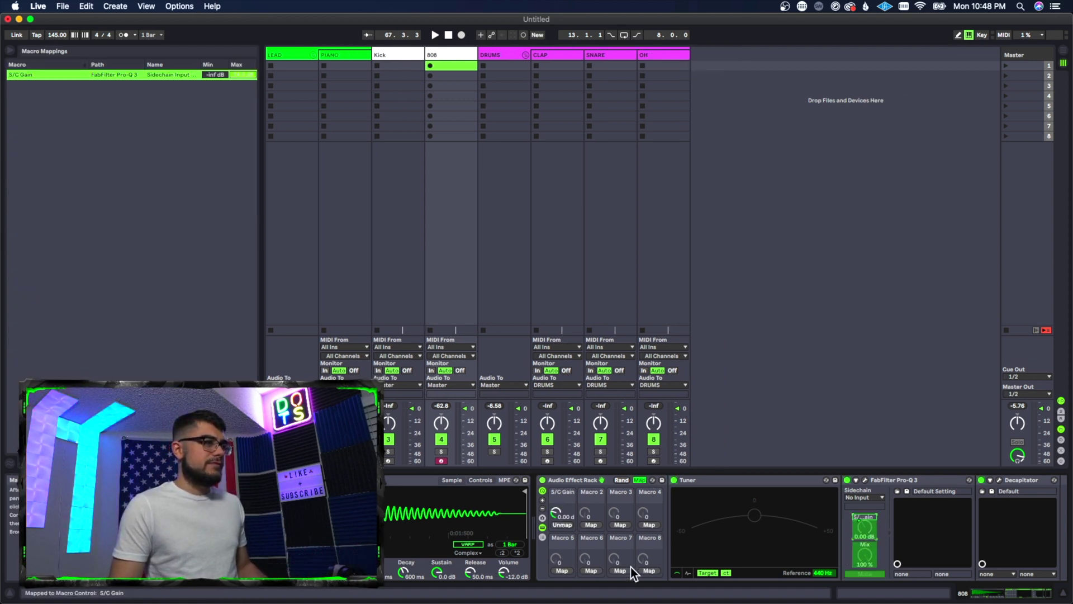
{"action": "left_click", "coordinate": [864, 556]}
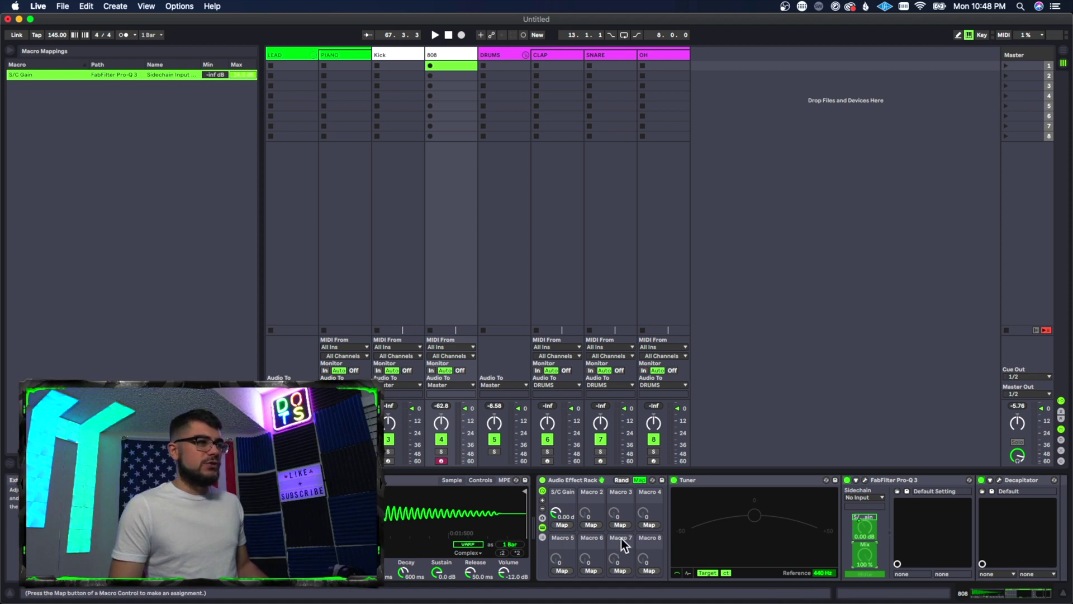
{"action": "left_click", "coordinate": [591, 524]}
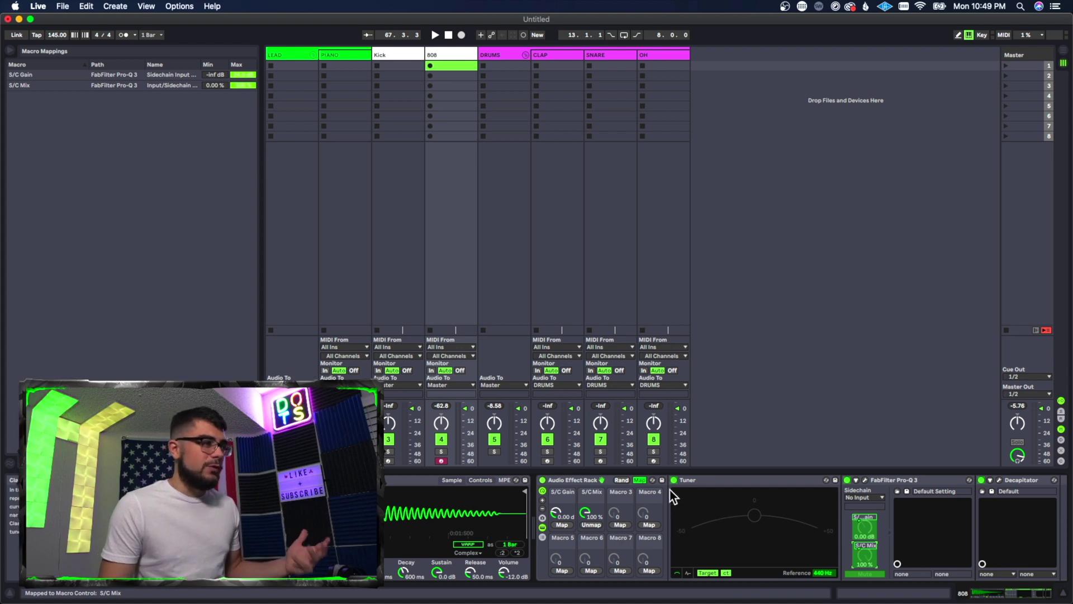
{"action": "left_click", "coordinate": [641, 480]}
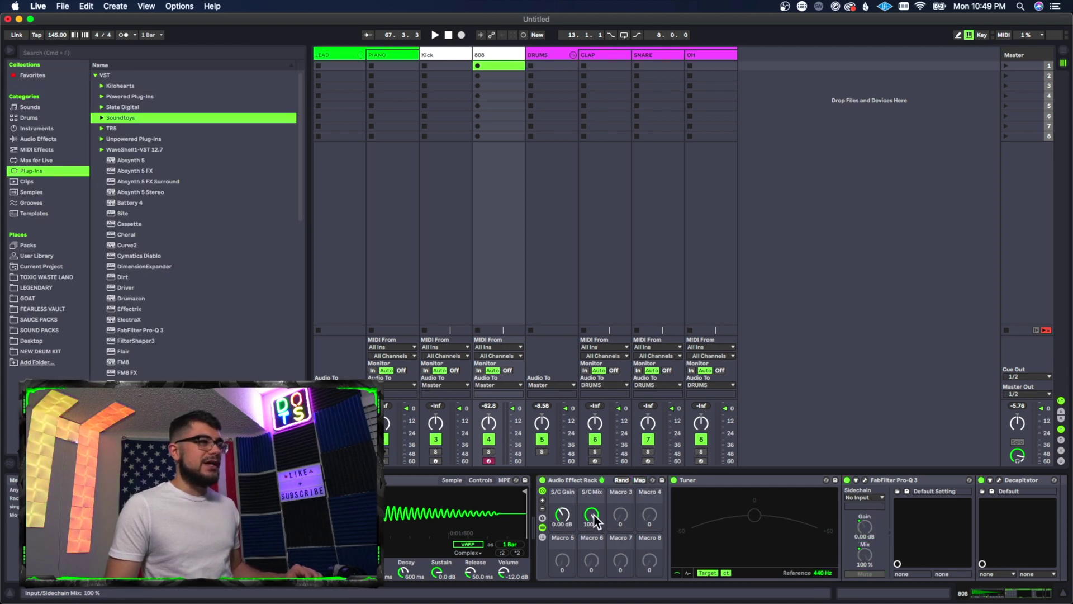
{"action": "left_click_drag", "start_coordinate": [602, 523], "coordinate": [602, 565]}
{"action": "left_click_drag", "start_coordinate": [591, 516], "coordinate": [562, 506]}
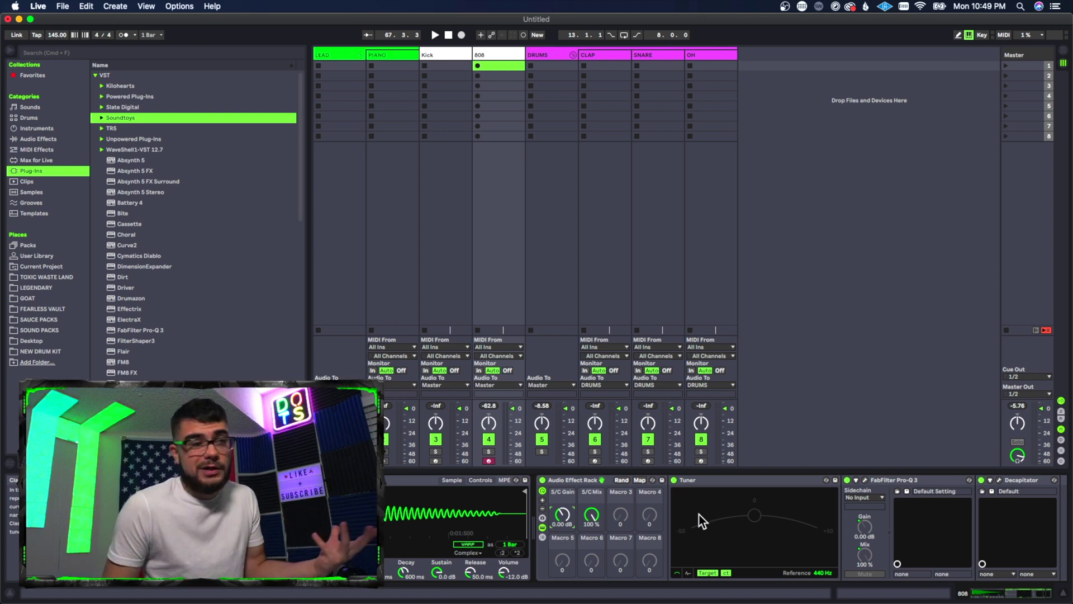
- Show the rack's chain list and add a second, empty chain
{"action": "left_click", "coordinate": [543, 537]}
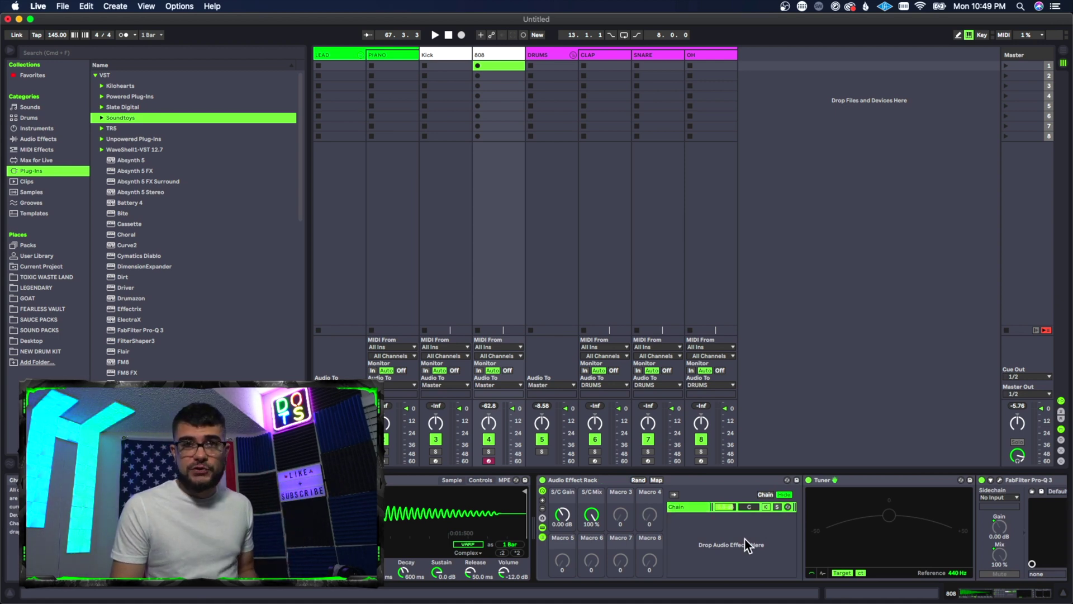
{"action": "right_click", "coordinate": [693, 531]}
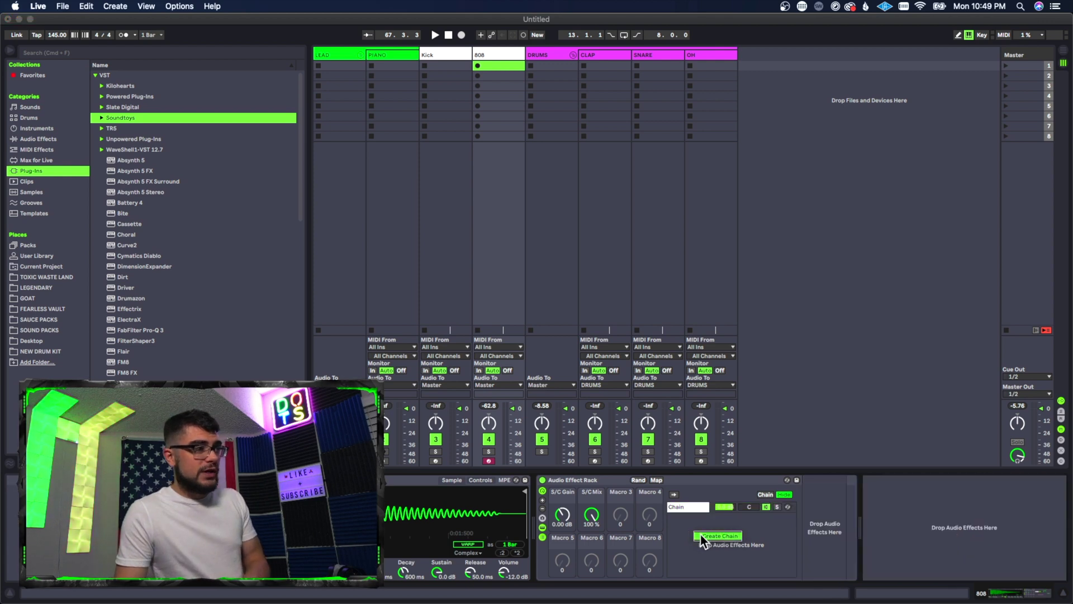
{"action": "left_click", "coordinate": [702, 532]}
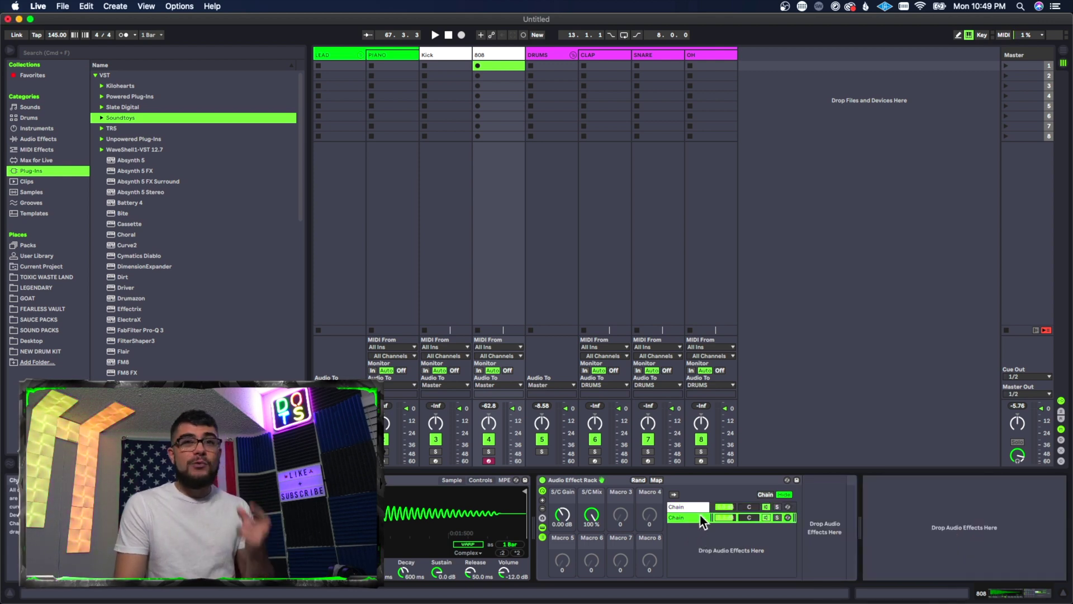
- Compare the first chain's Tuner and Pro-Q 3 with the empty second chain
{"action": "left_click", "coordinate": [699, 505]}
{"action": "left_click", "coordinate": [699, 516]}
{"action": "left_click", "coordinate": [696, 507]}
{"action": "left_click", "coordinate": [693, 515]}
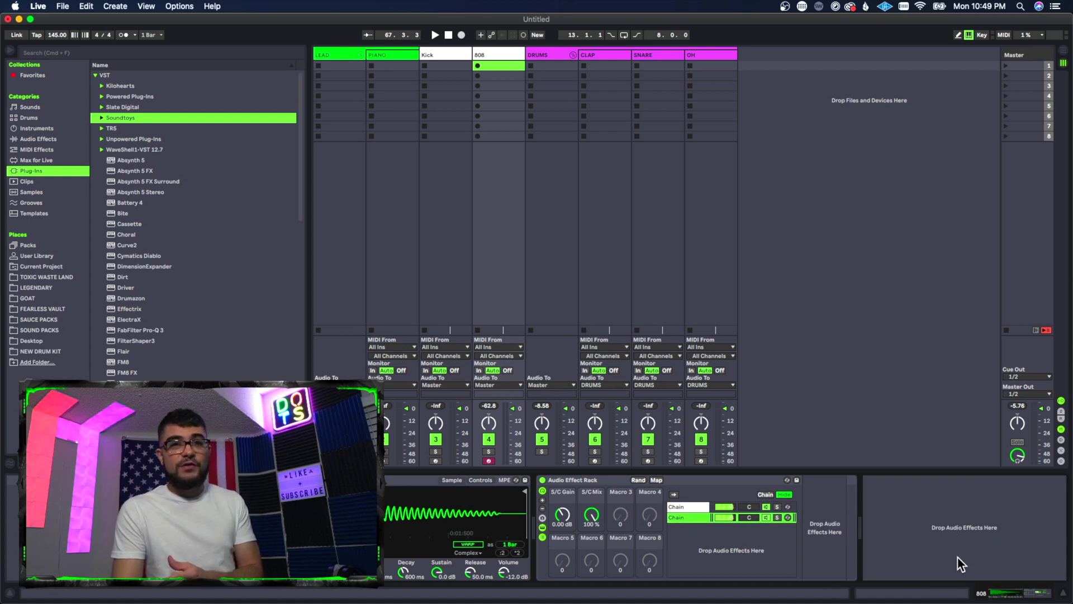
{"action": "left_click", "coordinate": [694, 507]}
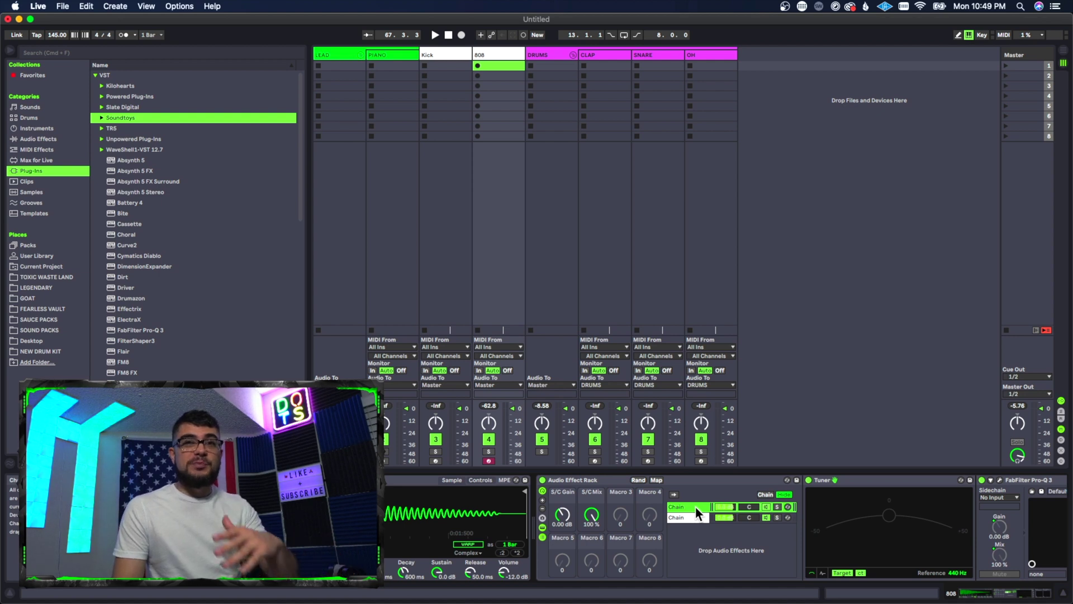
{"action": "left_click", "coordinate": [696, 515]}
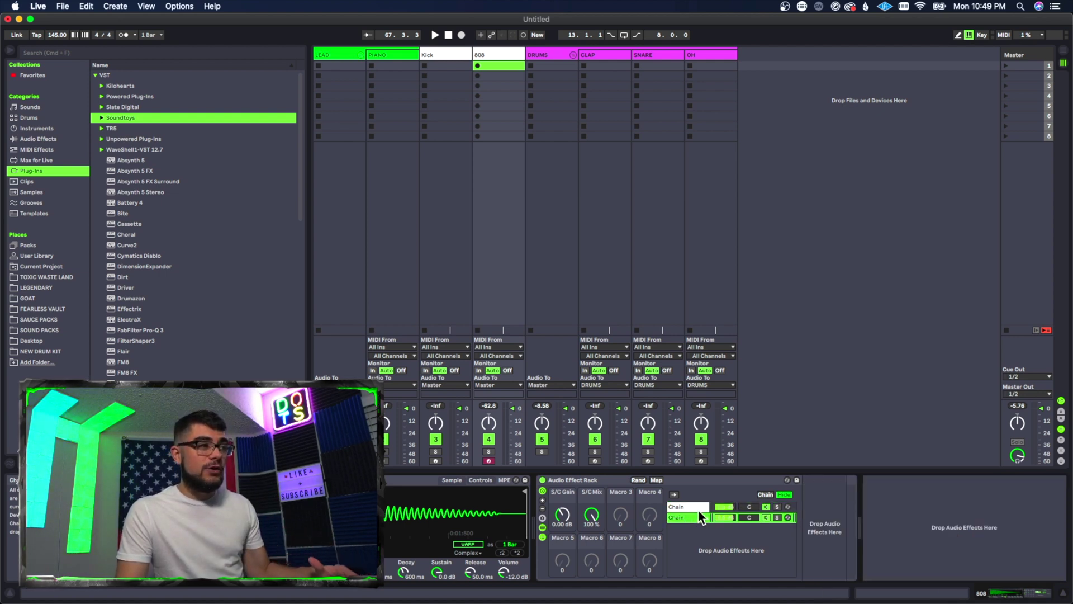
{"action": "left_click", "coordinate": [696, 506]}
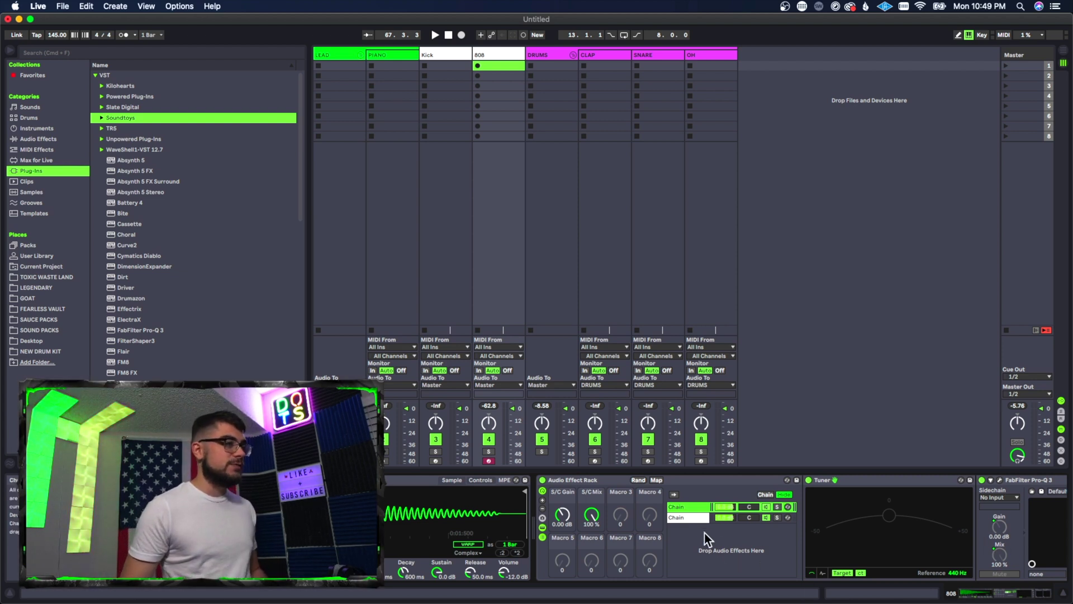
- Duplicate the rack's top chain
{"action": "left_click", "coordinate": [681, 513]}
{"action": "left_click", "coordinate": [691, 512]}
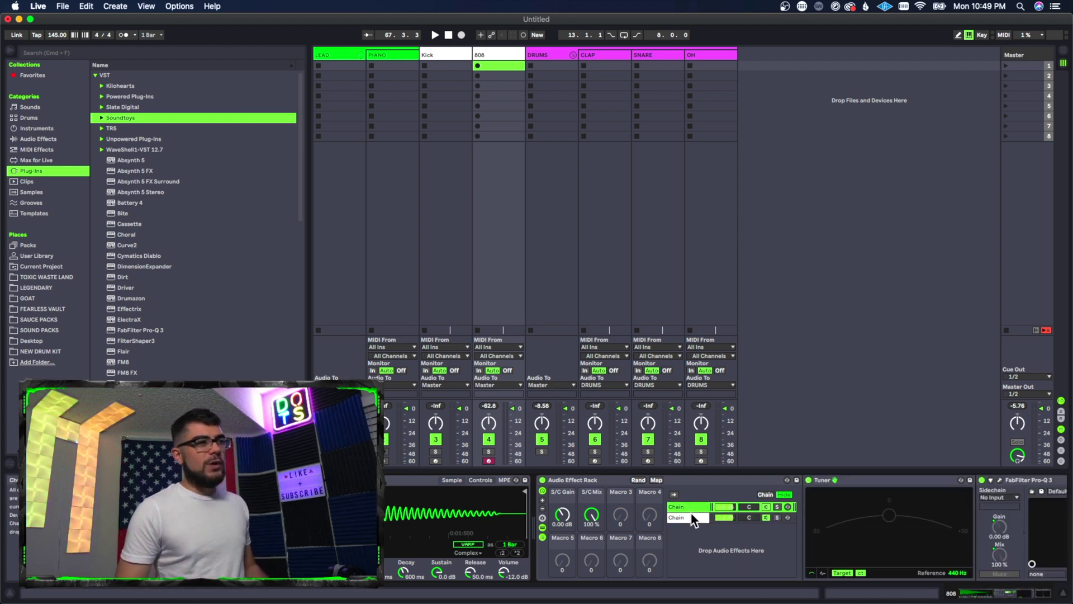
{"action": "left_click", "coordinate": [691, 512]}
{"action": "left_click", "coordinate": [689, 508]}
{"action": "right_click", "coordinate": [689, 506]}
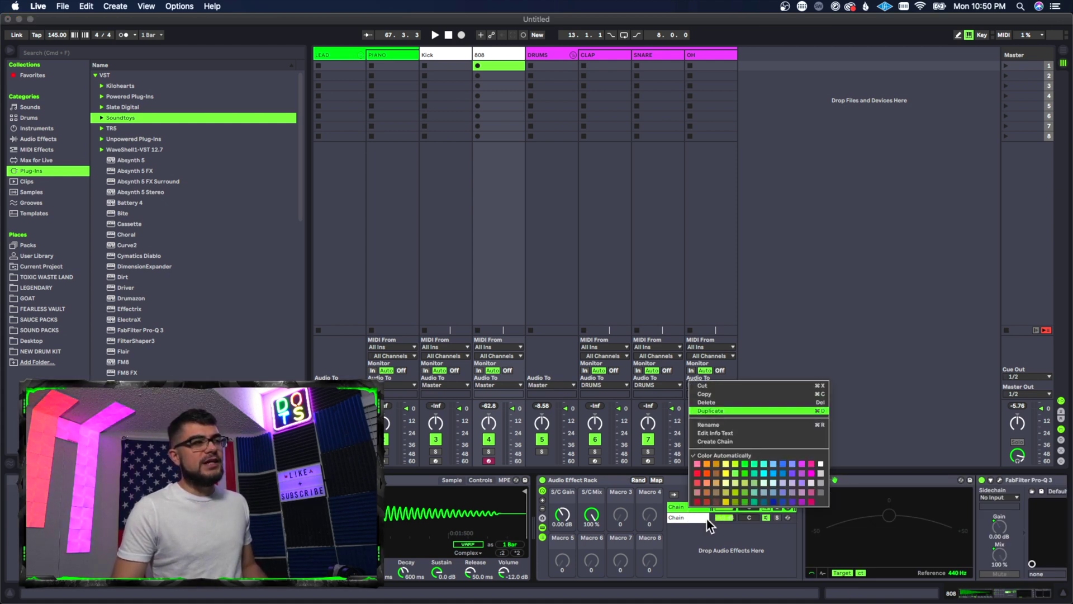
{"action": "key", "text": "Return"}
- Review the middle and bottom chains, ending on the middle chain holding the devices
{"action": "left_click", "coordinate": [538, 505]}
{"action": "left_click", "coordinate": [542, 515]}
{"action": "left_click", "coordinate": [545, 505]}
{"action": "left_click", "coordinate": [543, 514]}
{"action": "left_click", "coordinate": [548, 504]}
{"action": "left_click", "coordinate": [546, 515]}
{"action": "left_click", "coordinate": [545, 505]}
{"action": "left_click", "coordinate": [544, 518]}
{"action": "left_click", "coordinate": [541, 528]}
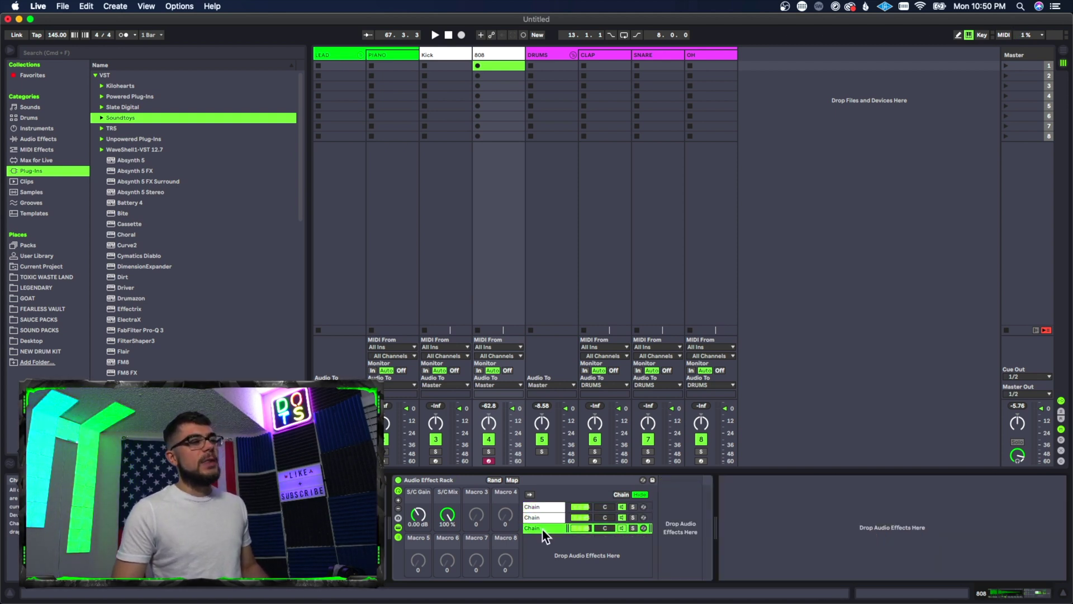
{"action": "left_click", "coordinate": [544, 517]}
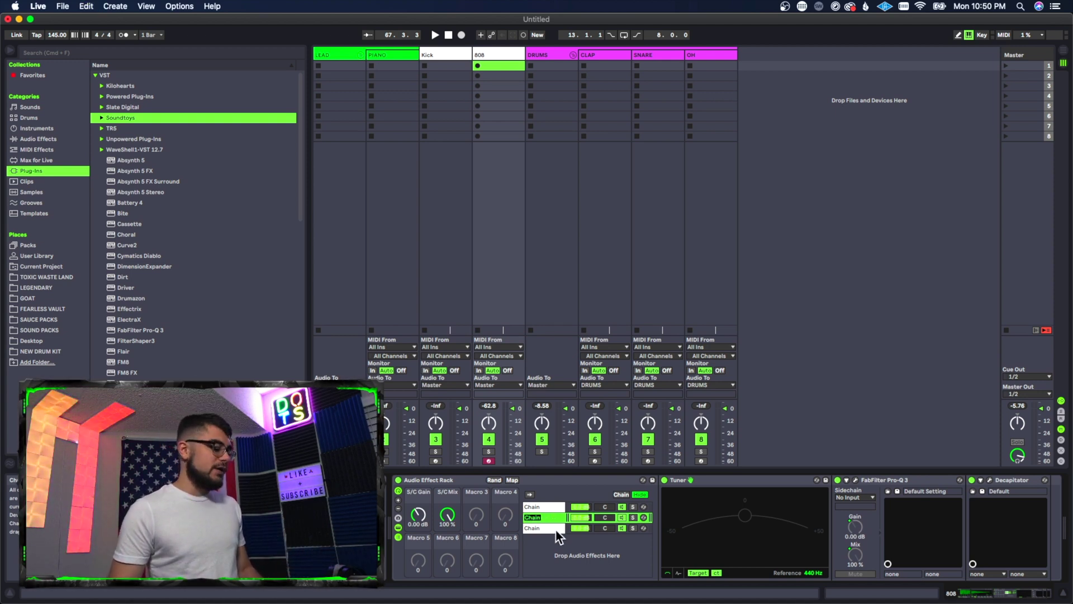
- Rename the middle chain WET and the third chain DRY
{"action": "key", "text": "super+r"}
{"action": "type", "text": "WET"}
{"action": "key", "text": "Return"}
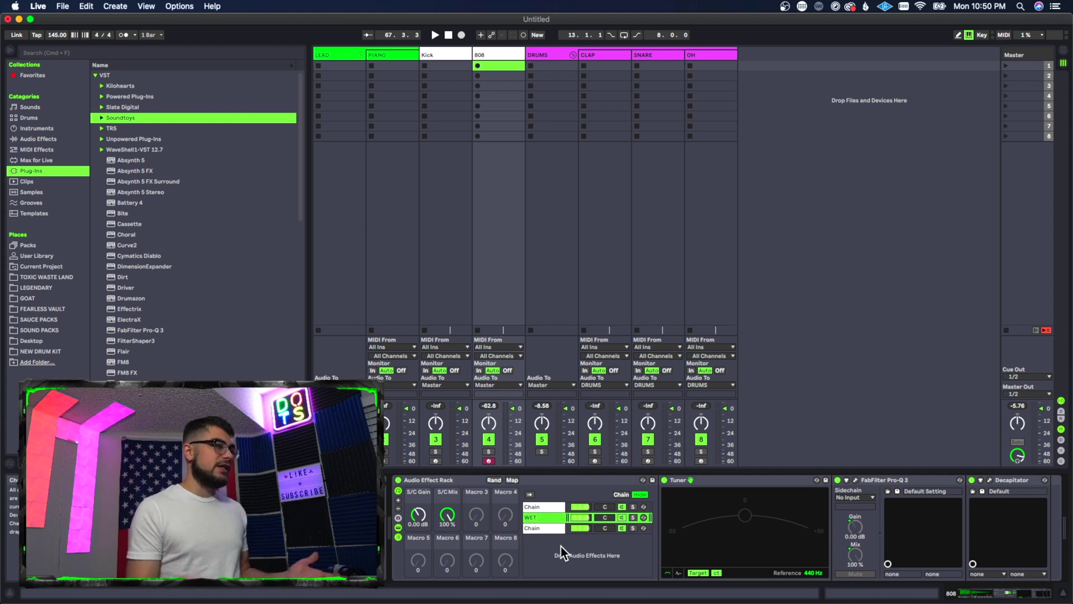
{"action": "left_click", "coordinate": [536, 528]}
{"action": "key", "text": "super+r"}
{"action": "type", "text": "D"}
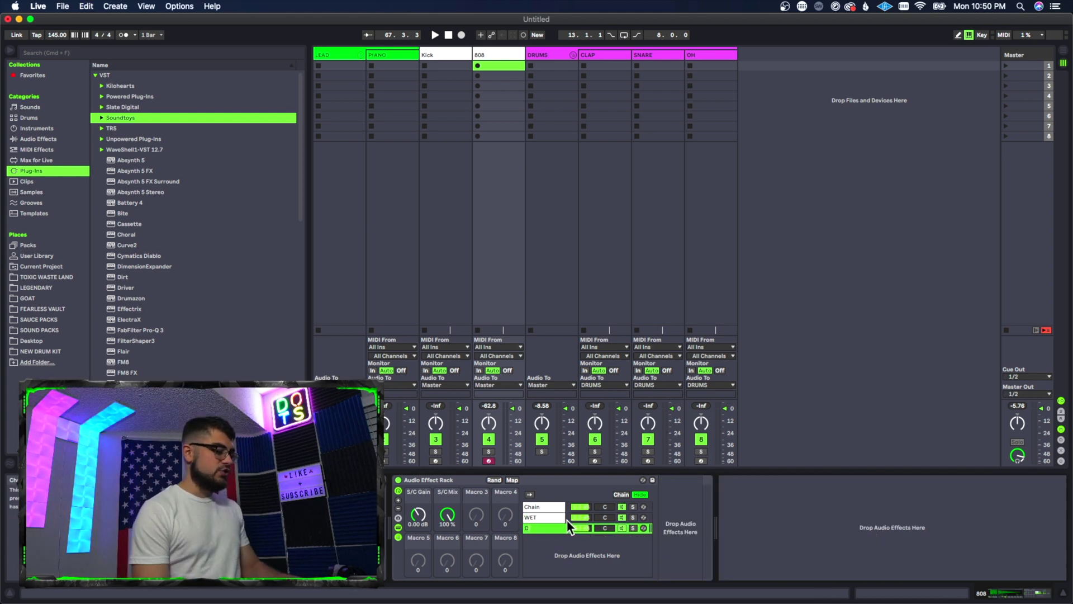
{"action": "type", "text": "RY"}
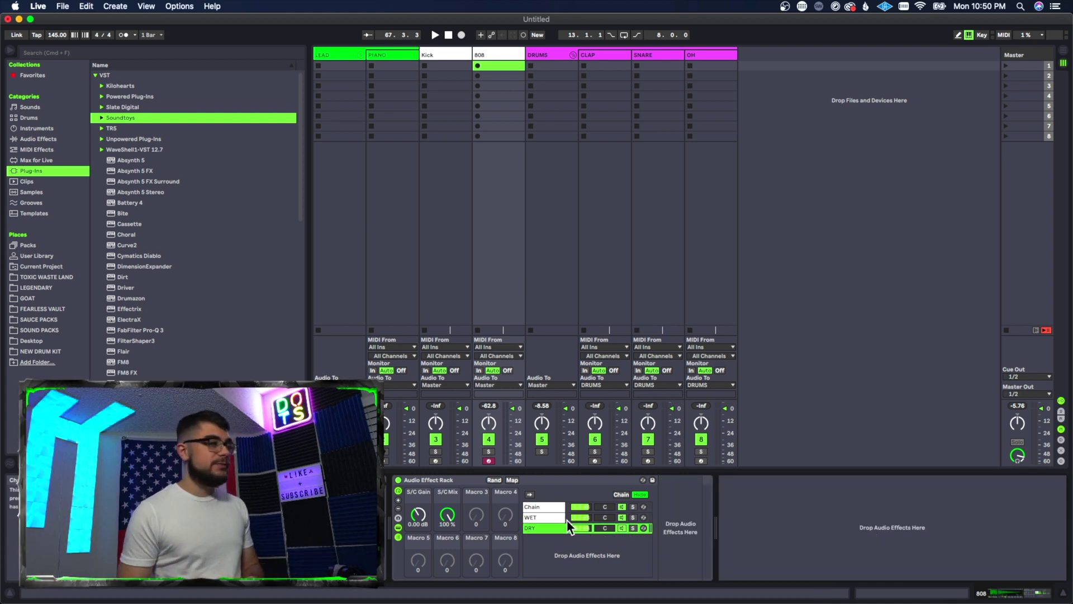
- Hide the chain list, show ten macro knobs, and open the Macro Variations panel
{"action": "left_click", "coordinate": [398, 536]}
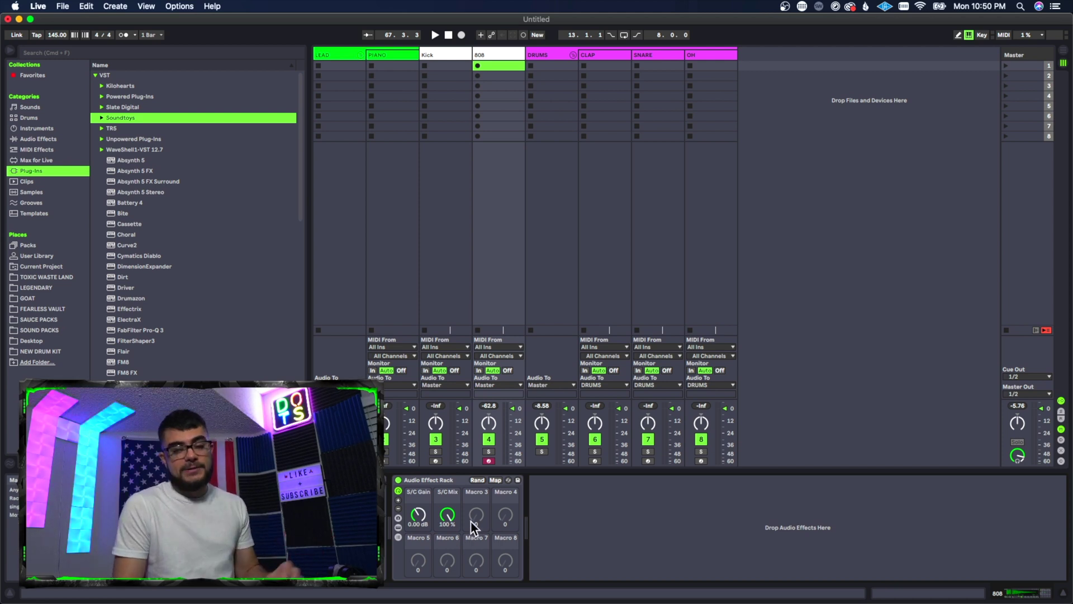
{"action": "left_click", "coordinate": [398, 500]}
{"action": "left_click", "coordinate": [399, 501]}
{"action": "left_click", "coordinate": [399, 511]}
{"action": "left_click", "coordinate": [399, 499]}
{"action": "left_click", "coordinate": [400, 510]}
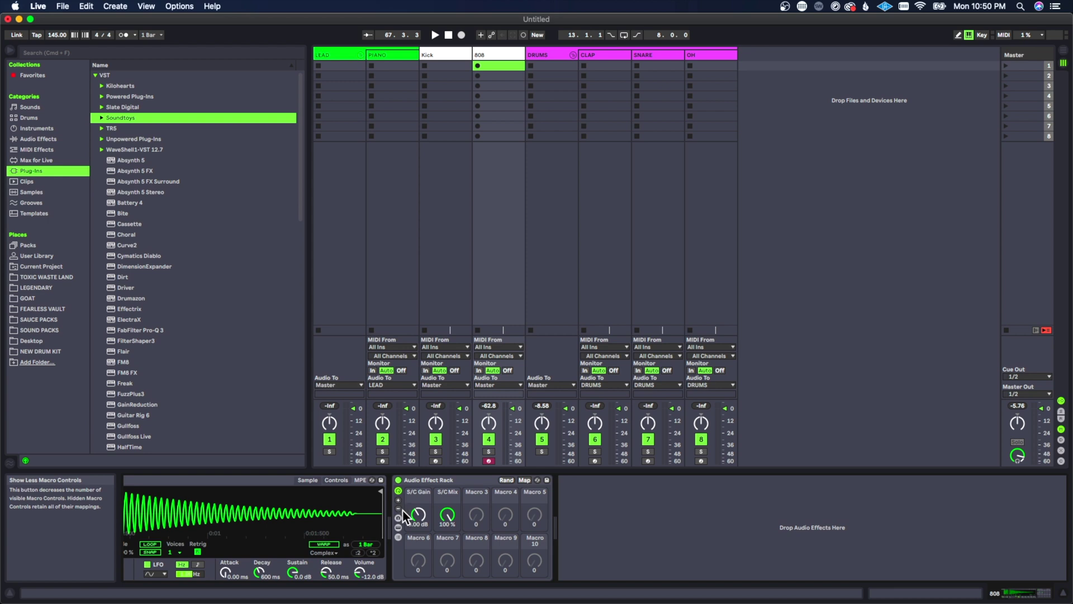
{"action": "left_click", "coordinate": [398, 518]}
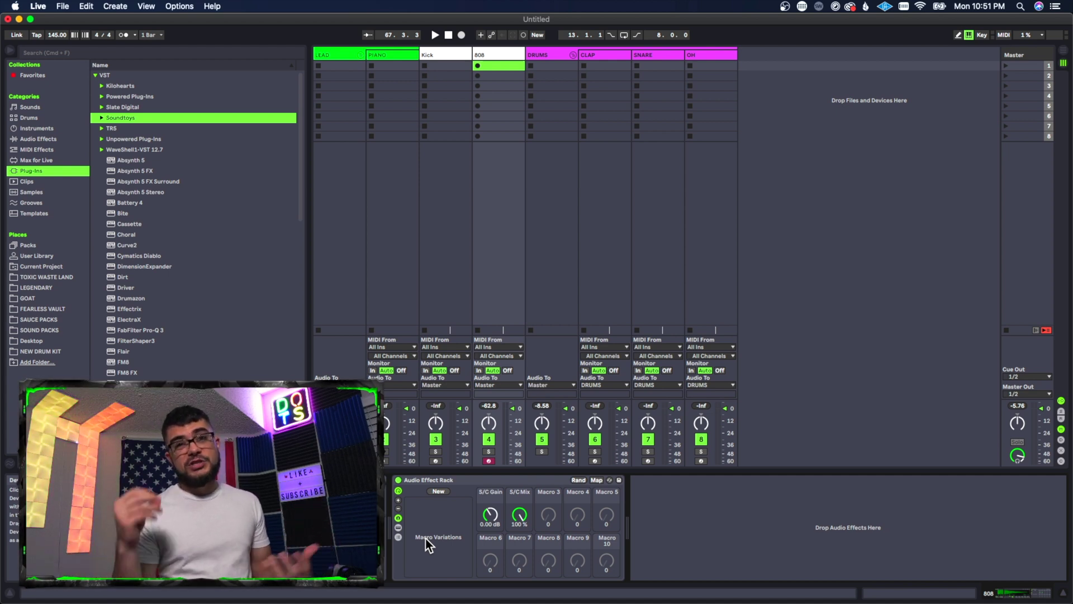
- Save the rack as the preset '808 DISTORTION PRESET' and bring up its browser options
{"action": "left_click", "coordinate": [619, 481]}
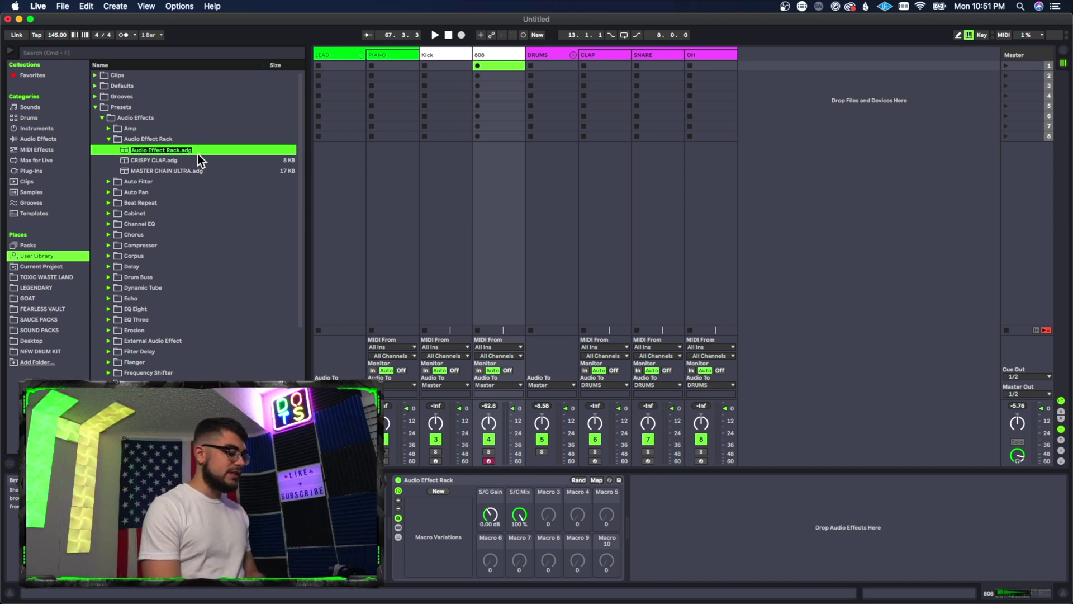
{"action": "type", "text": "808 DISTO"}
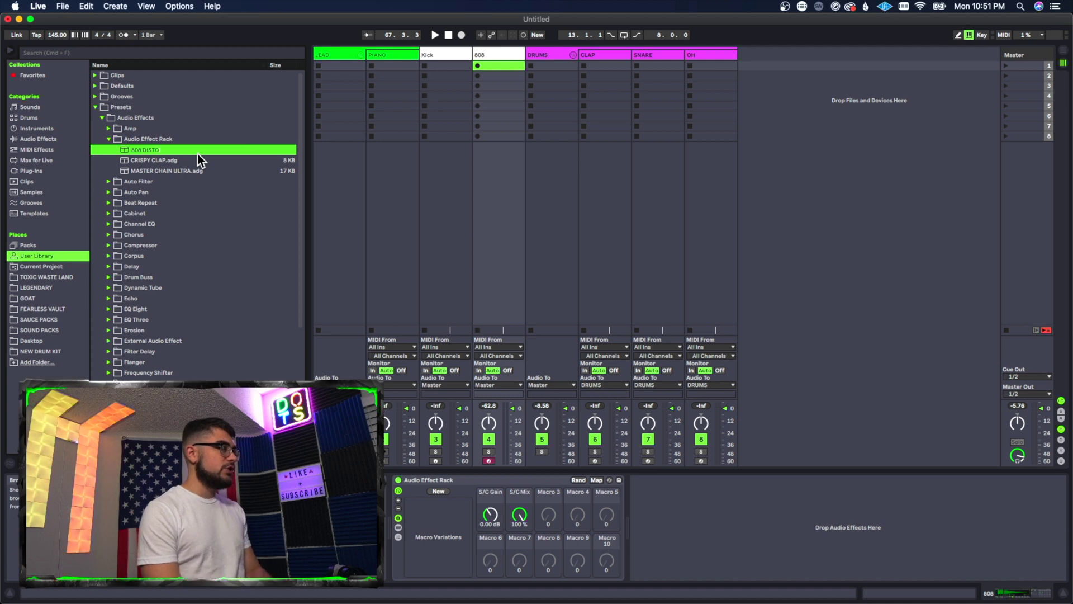
{"action": "type", "text": "RTION PRESET"}
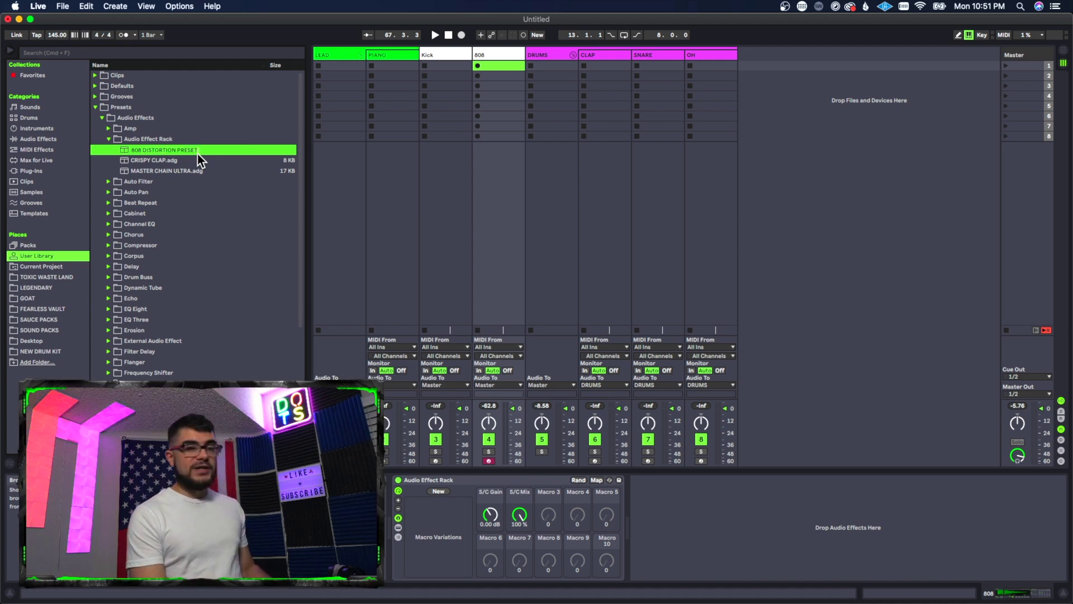
{"action": "key", "text": "Return"}
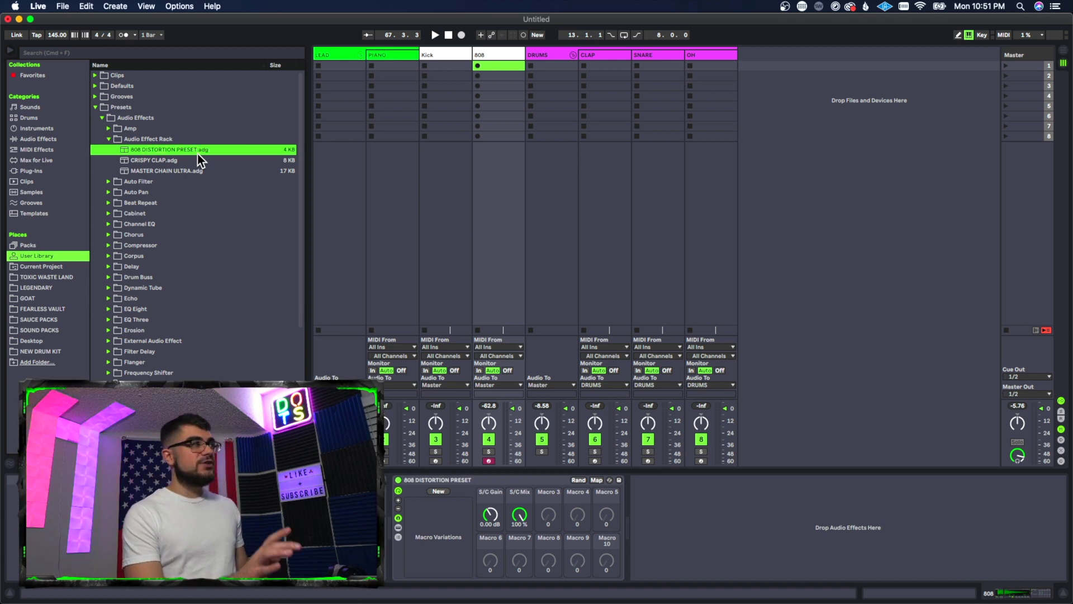
{"action": "right_click", "coordinate": [155, 151]}
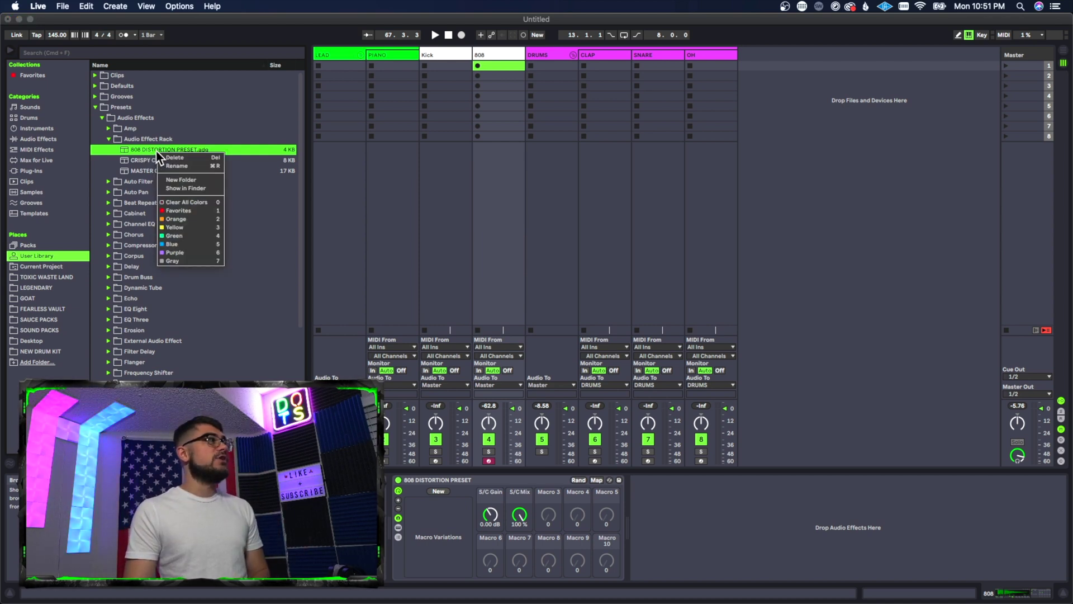
- Reveal 808 DISTORTION PRESET.adg in Finder's Audio Effect Rack folder, leaving its file menu unused
{"action": "left_click", "coordinate": [191, 189]}
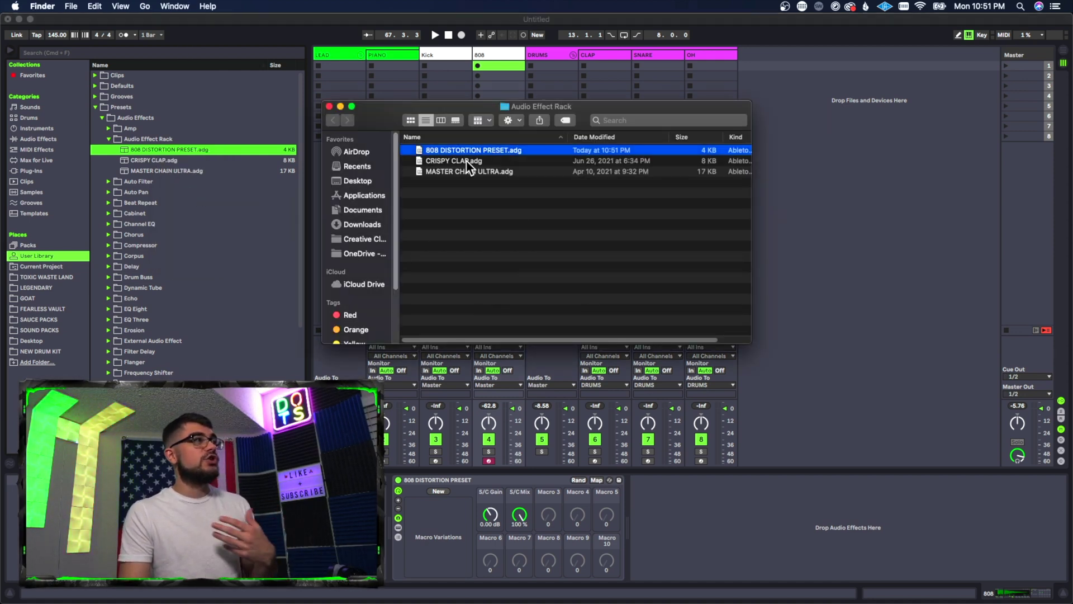
{"action": "right_click", "coordinate": [464, 148]}
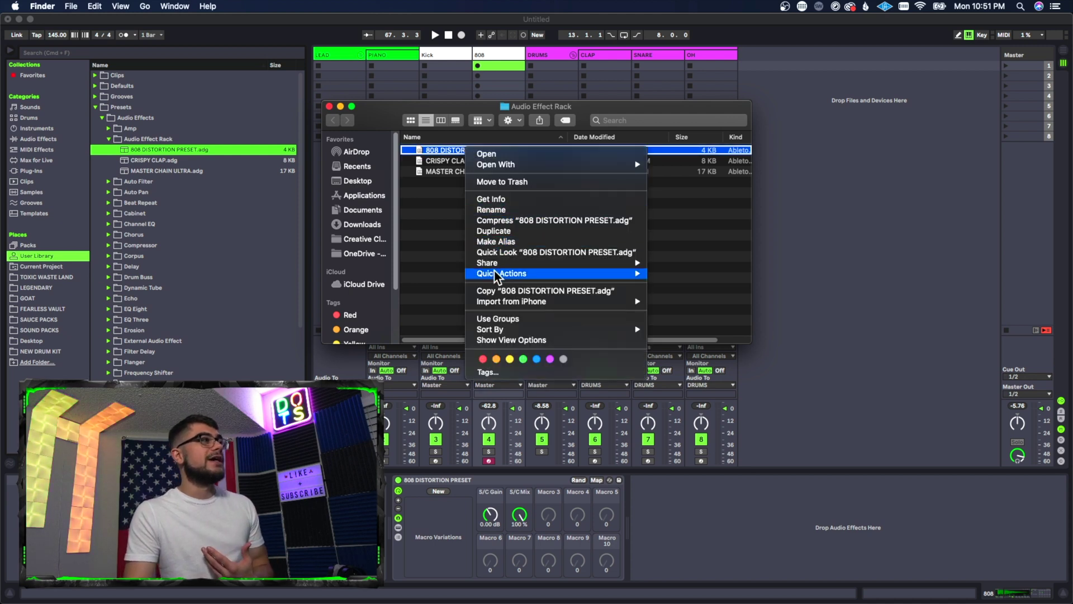
{"action": "left_click", "coordinate": [445, 208]}
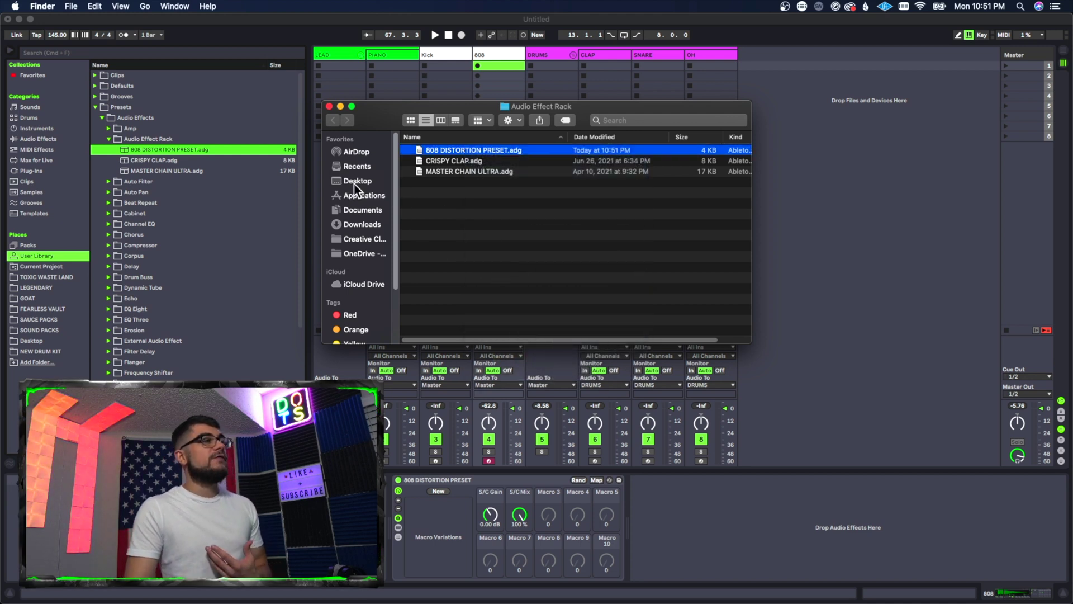